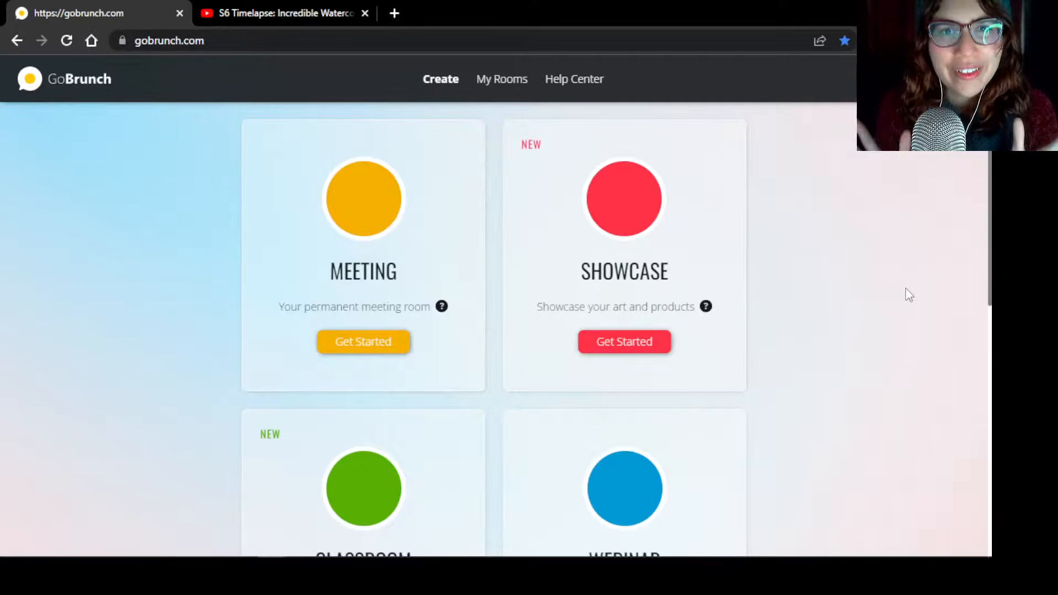
Create a showcase named "My virtual Space" using the Anime Room - 6 Spots layout
click(625, 357)
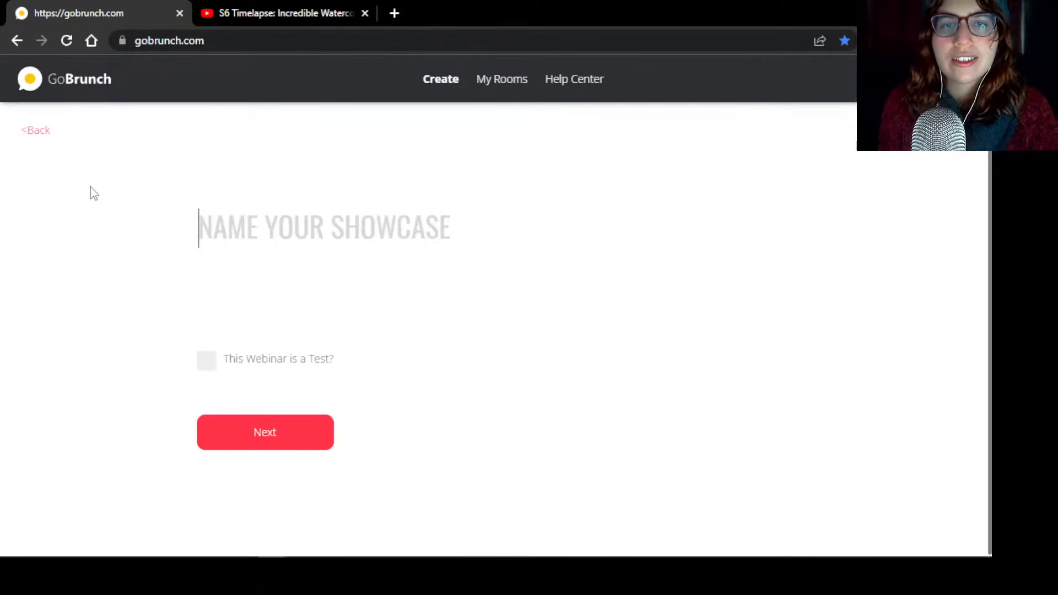
text(MY VIRTUAL SPACE)
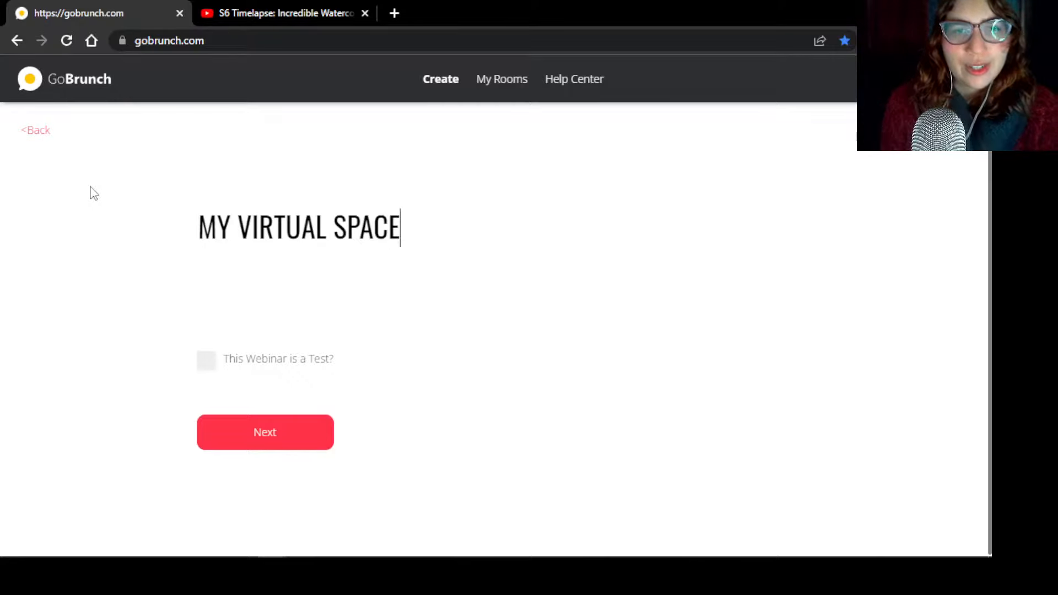
click(266, 438)
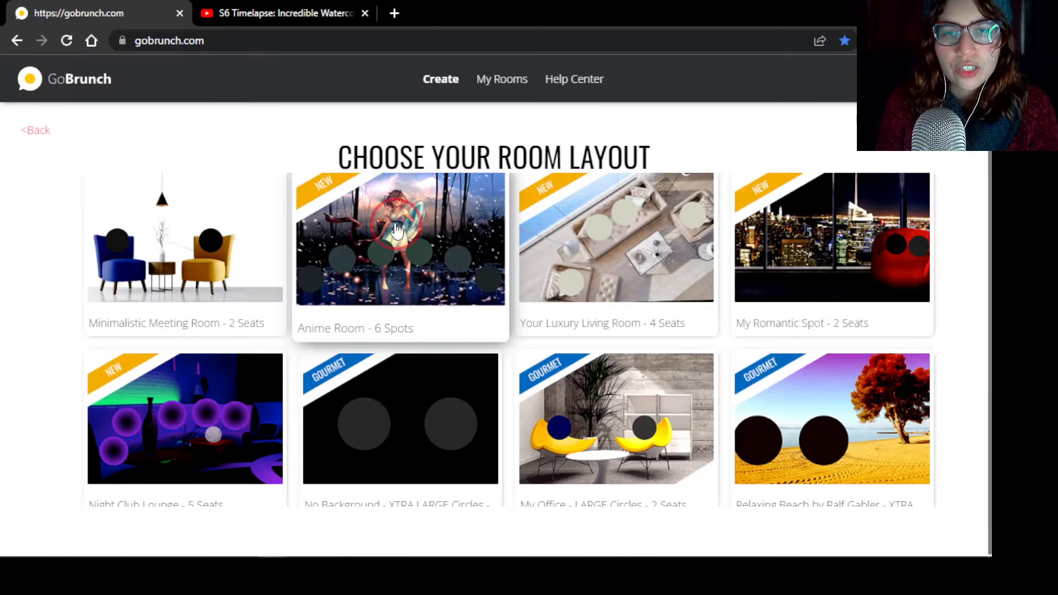
click(409, 256)
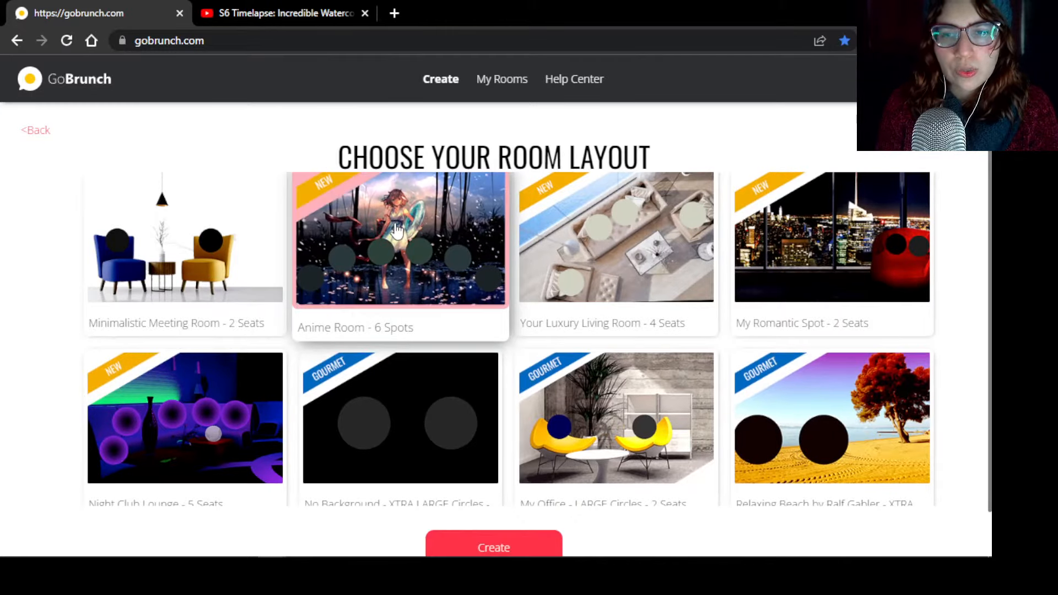
click(533, 545)
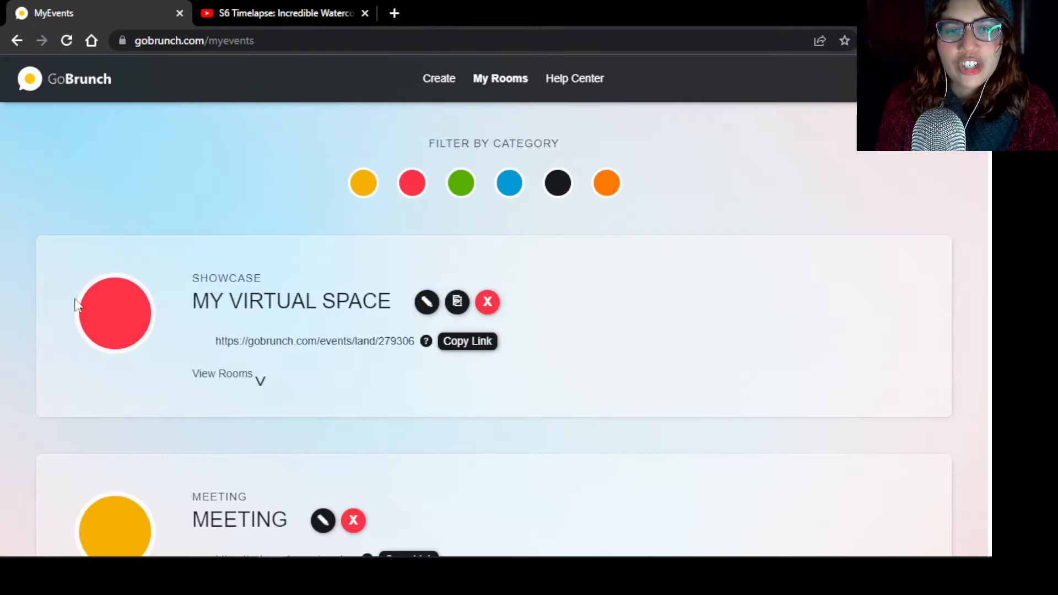
Enter the My Virtual Space showcase and check its list of all rooms
click(262, 304)
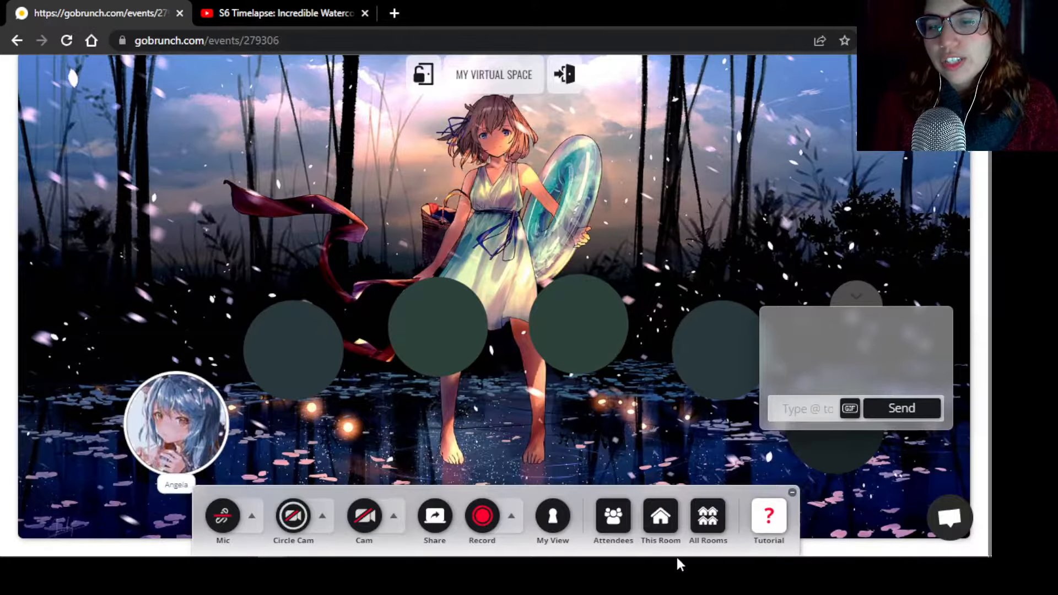
click(707, 516)
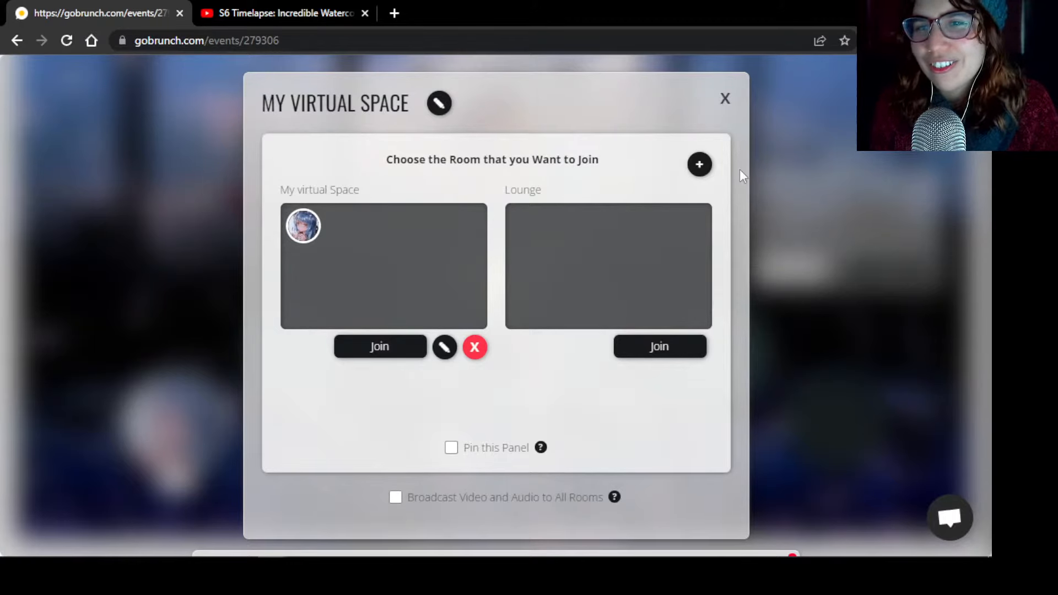
click(724, 99)
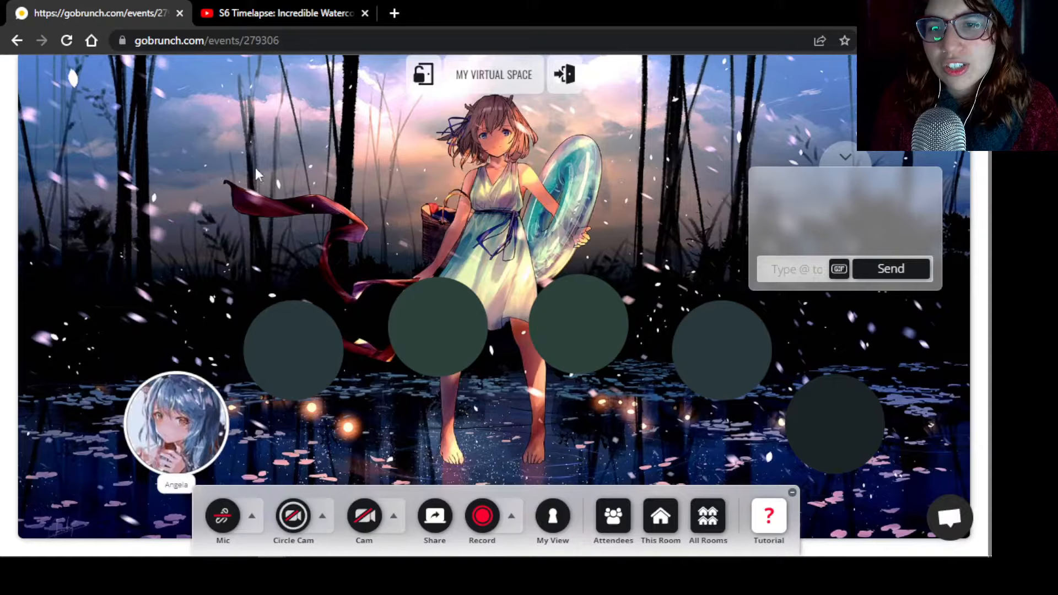
Upload a purple starry-sky image as the room's new background in the background editor
click(659, 516)
mouse_move(646, 377)
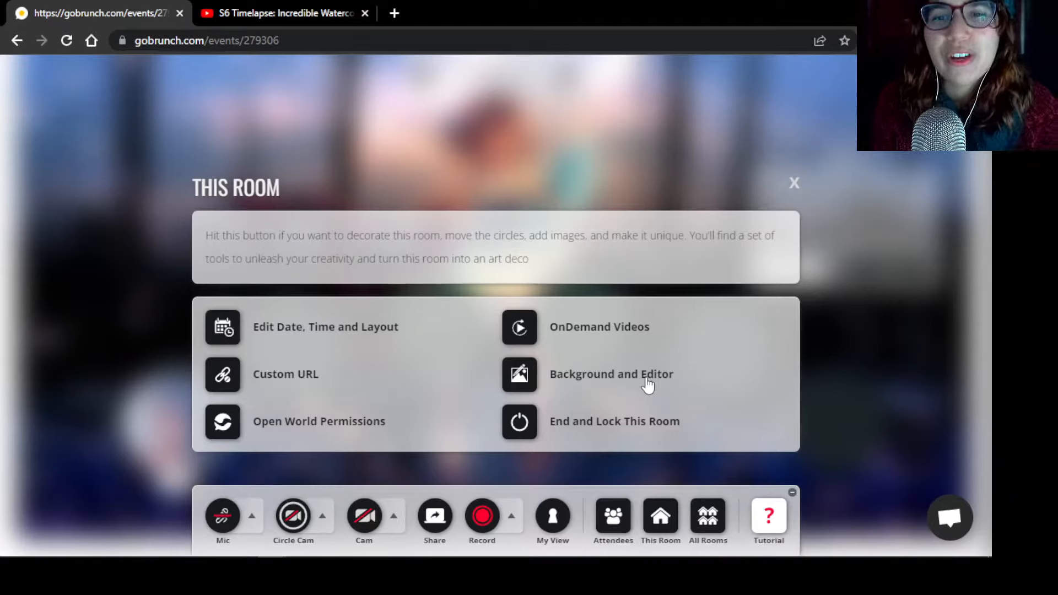
click(647, 380)
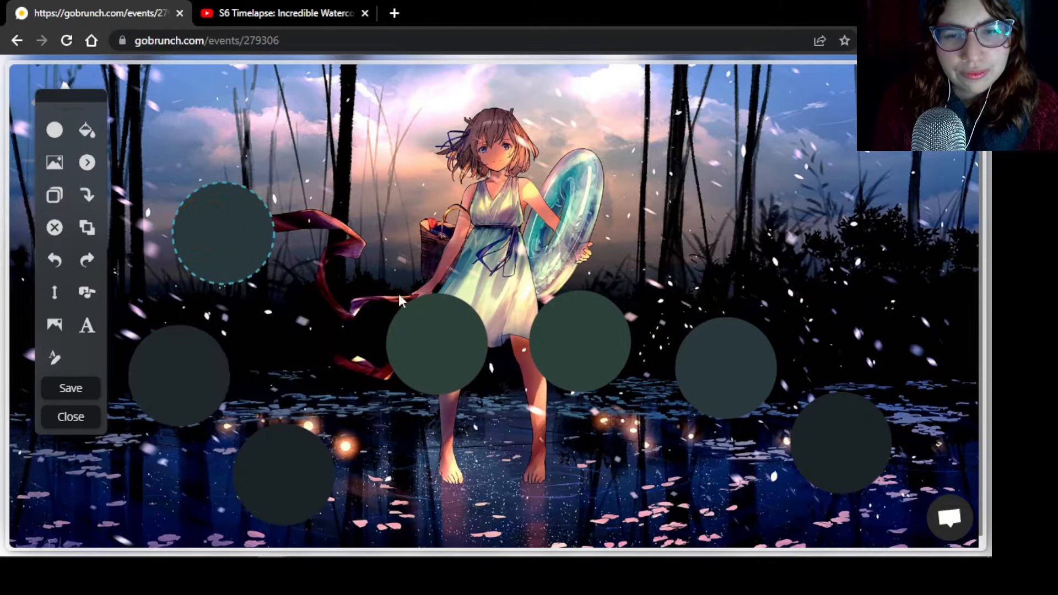
click(53, 325)
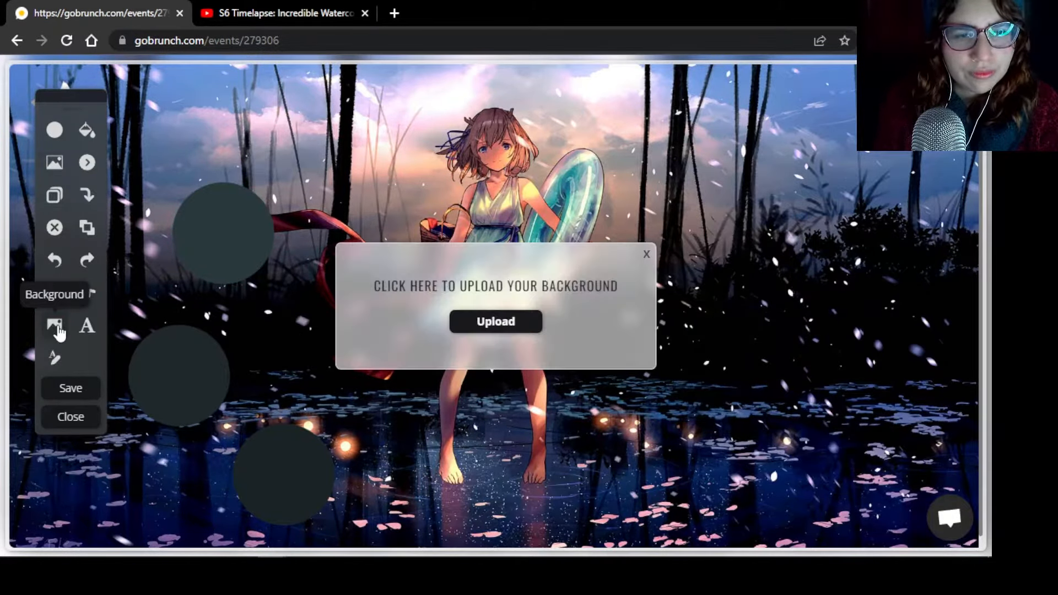
click(486, 329)
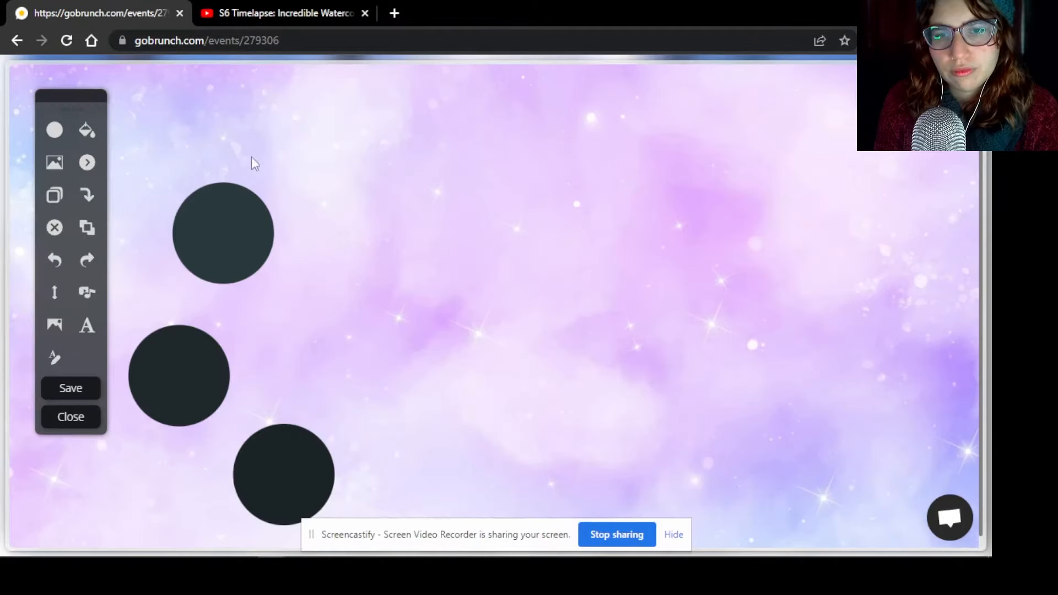
Recolour the remaining dark seat circle with the bright purple sampled from the other circles
click(187, 340)
drag(188, 340, 183, 325)
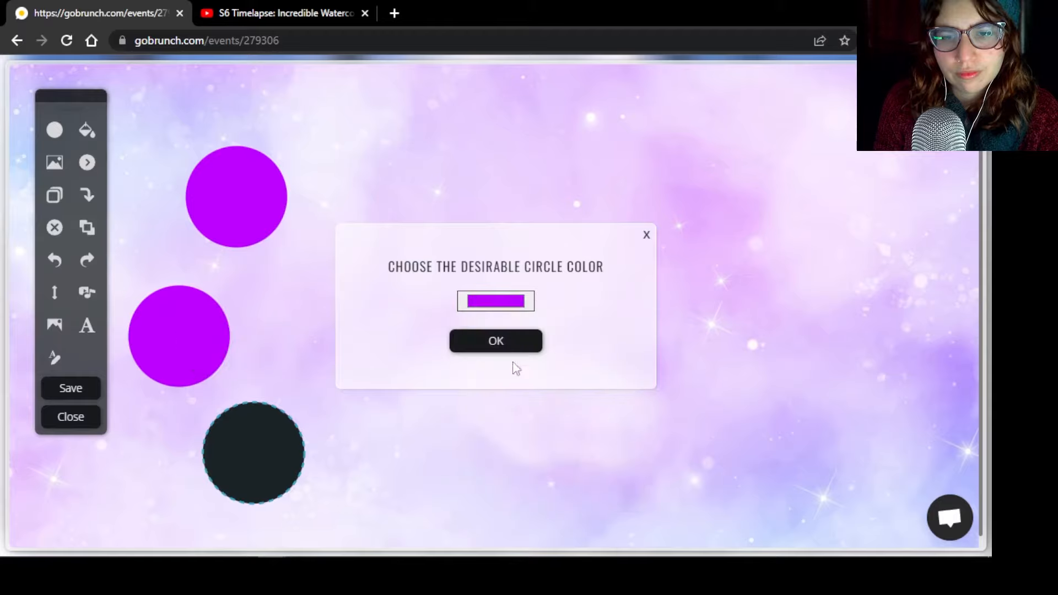
click(495, 340)
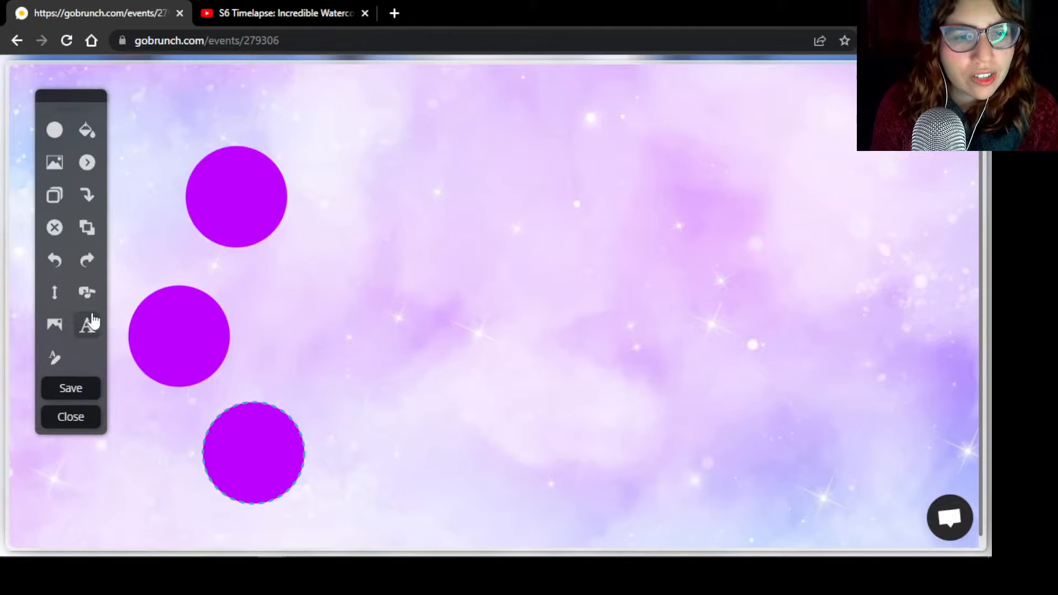
Embed the S6 Timelapse watercolor YouTube video in the room by pasting its iframe code
click(88, 292)
click(565, 293)
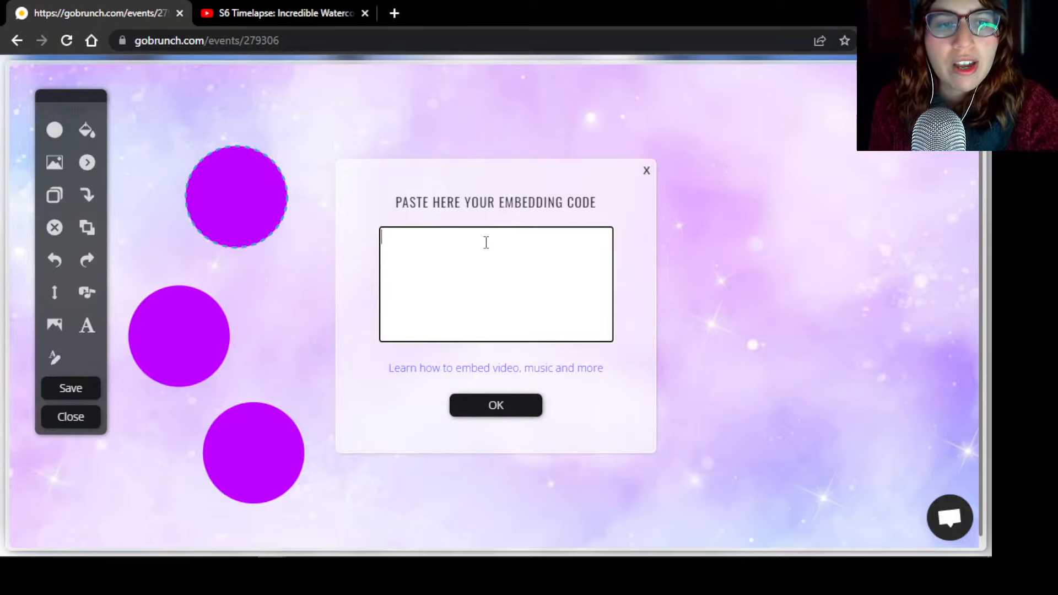
text(<iframe width="560" height="315" src="https://www.youtube.com/embed/y0xhXu6DP9Q" title="YouTube video player" frameborder="0" allow="accelerometer; autoplay; clipboard-write; encrypted-media; gyroscope; picture-in-picture" allowfullscreen></iframe>)
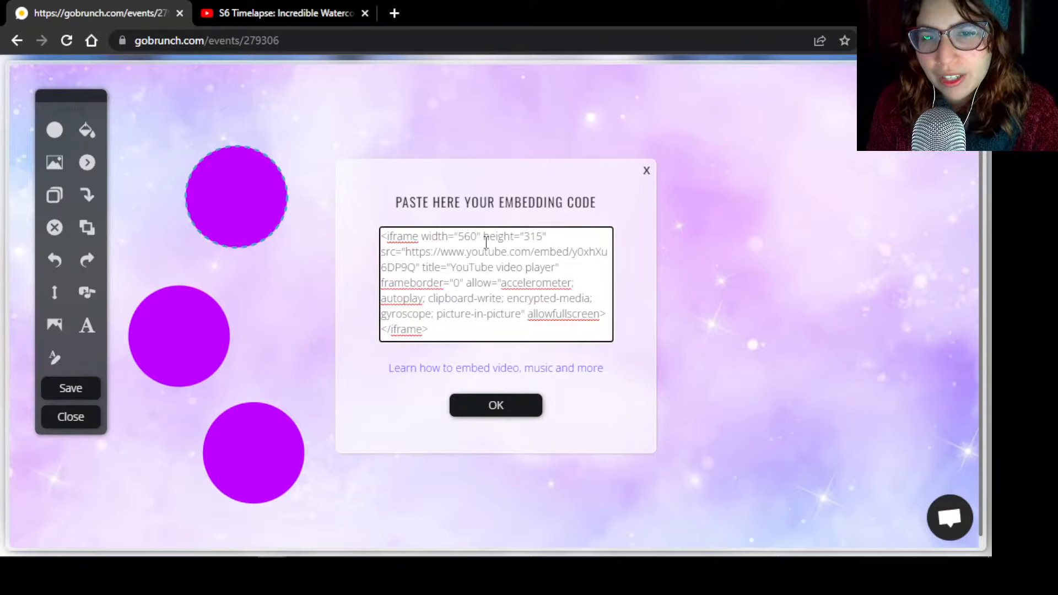
click(509, 418)
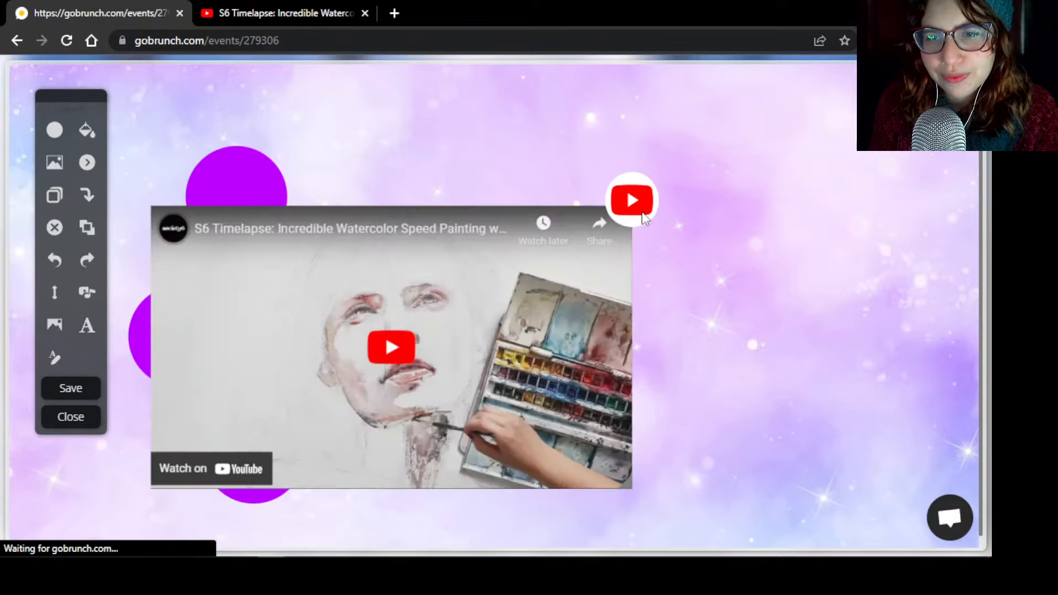
Move the embedded video beside the purple circles near the room's centre and save the design
drag(644, 211, 818, 171)
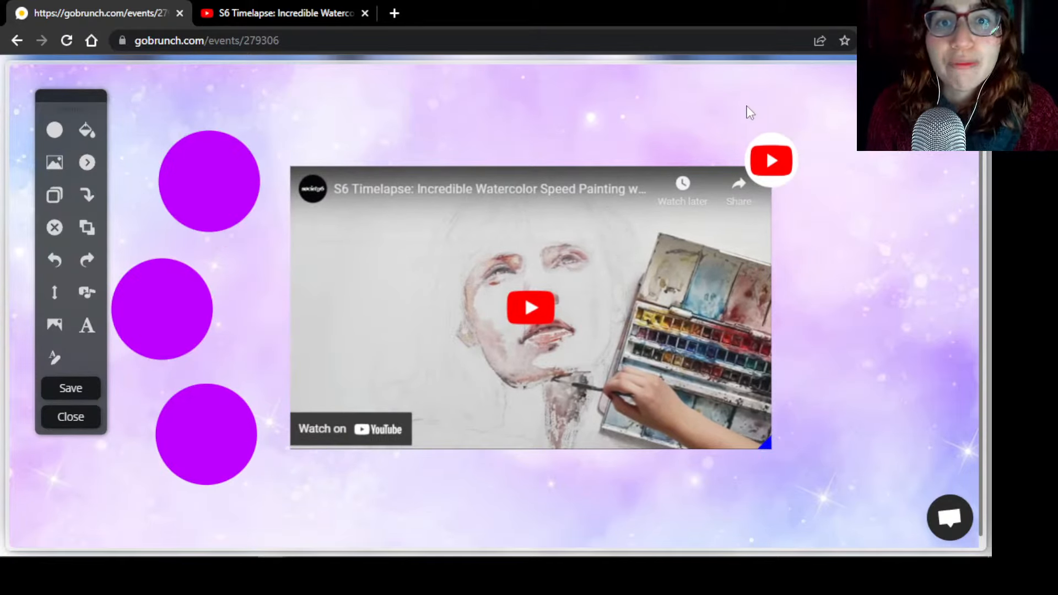
mouse_move(769, 160)
mouse_down()
mouse_move(757, 158)
mouse_move(771, 160)
mouse_up()
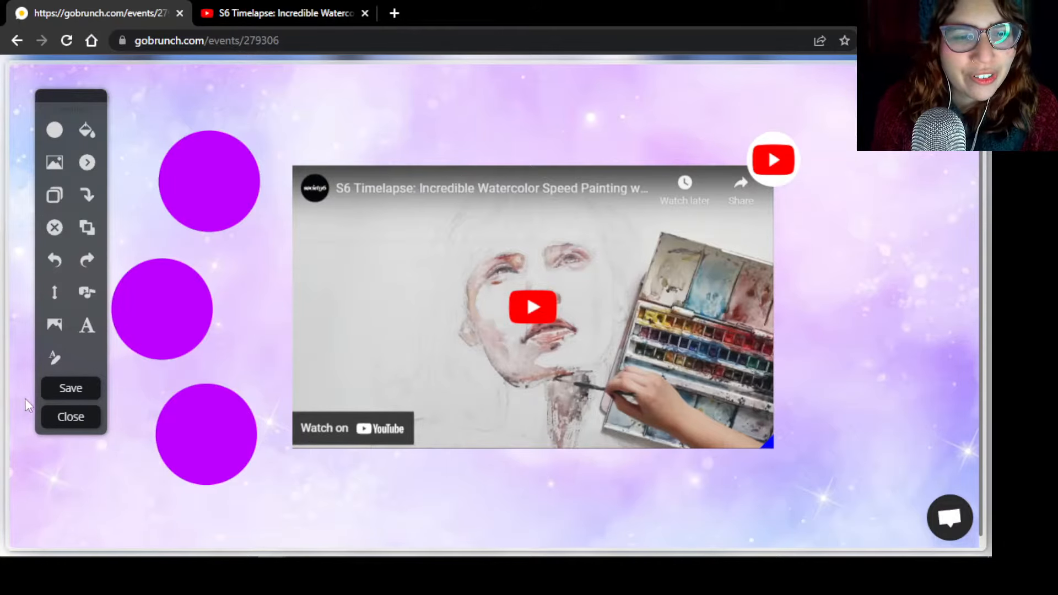
click(54, 390)
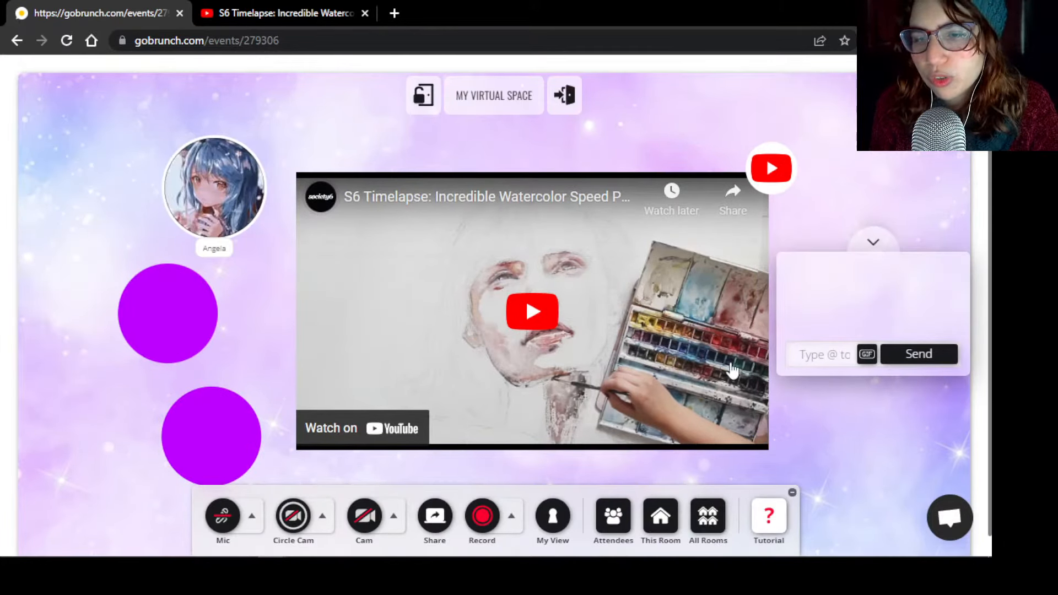
Rename the room's session to "Welcome" in its date, time and layout settings
click(663, 529)
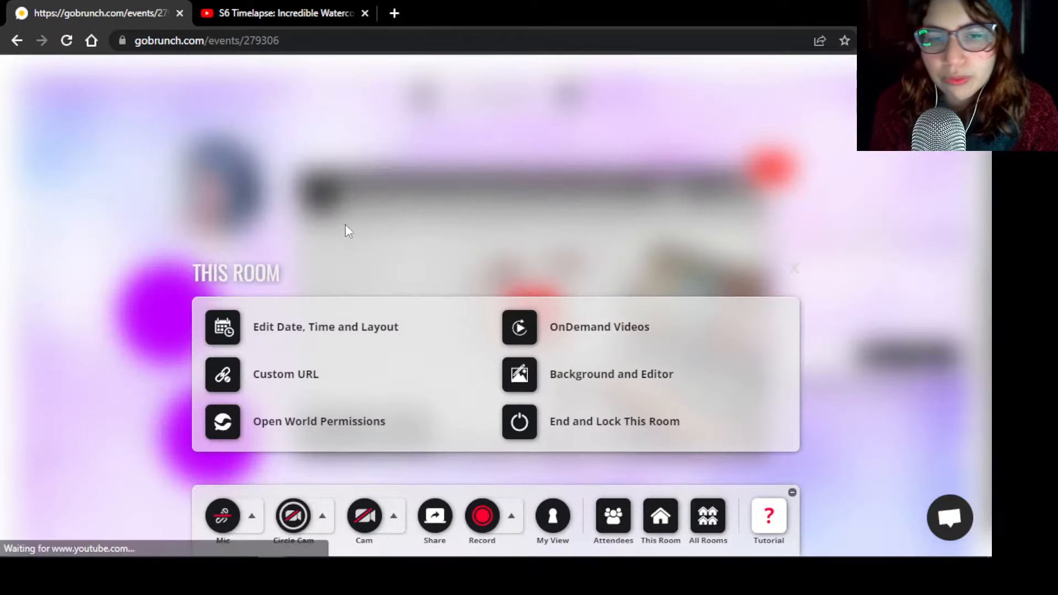
click(328, 335)
drag(322, 302, 101, 256)
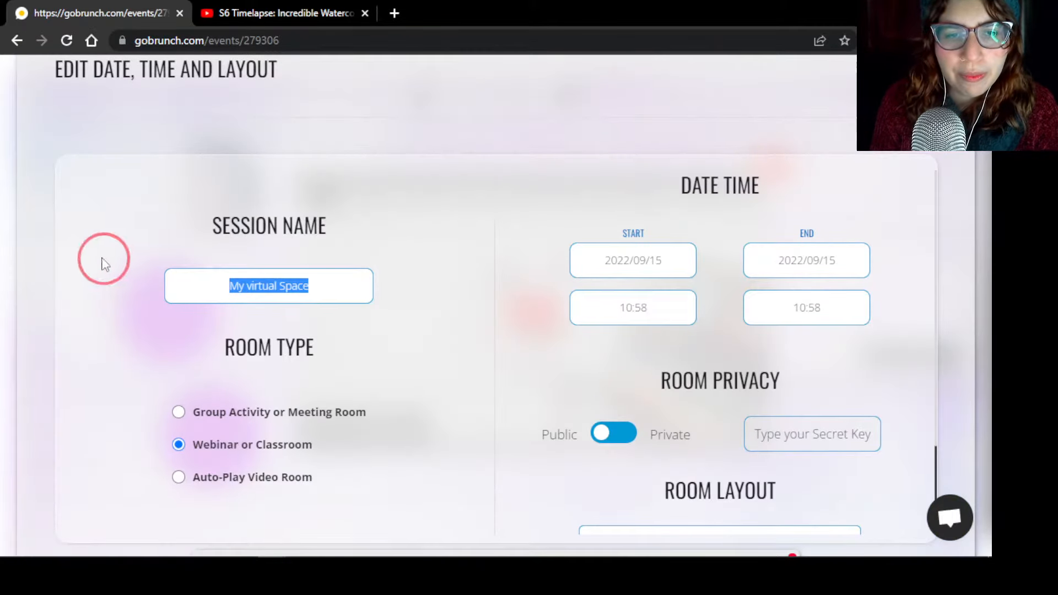
text(Welcome)
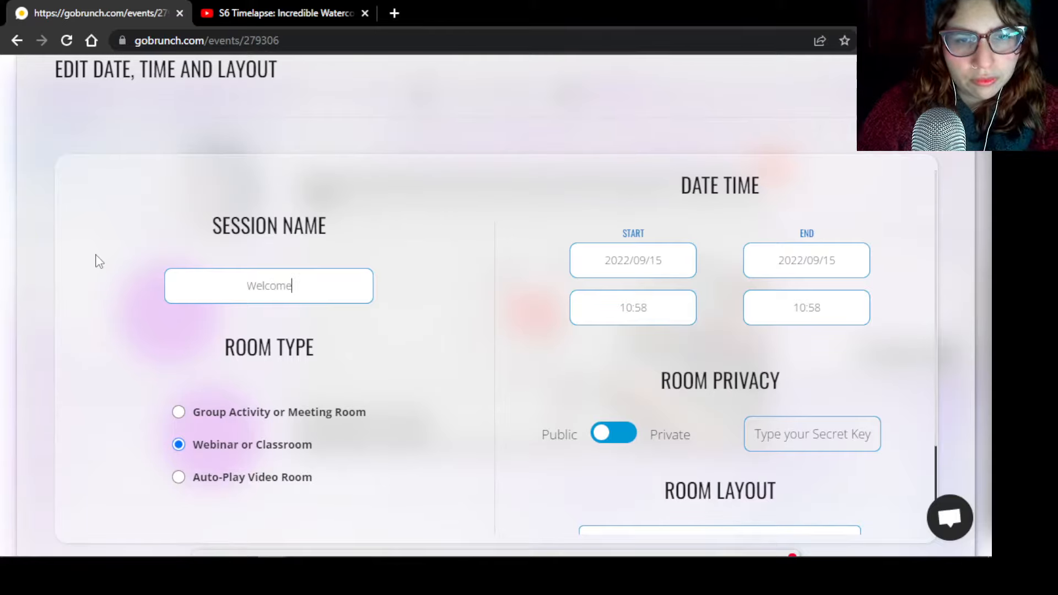
key(Return)
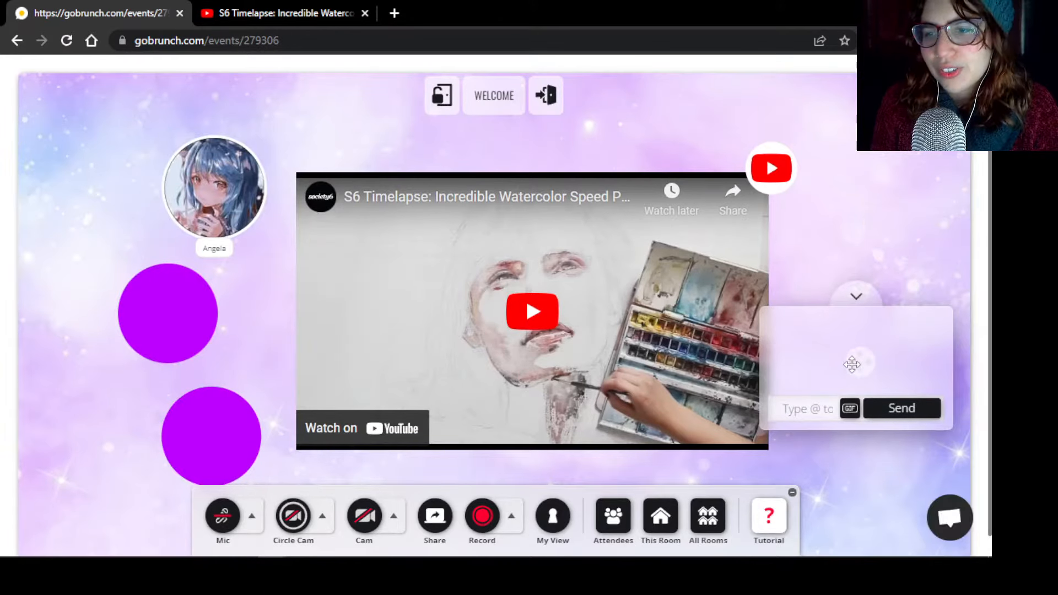
Play the embedded watercolor video, skip ahead in it and pause the playback
click(543, 319)
click(353, 417)
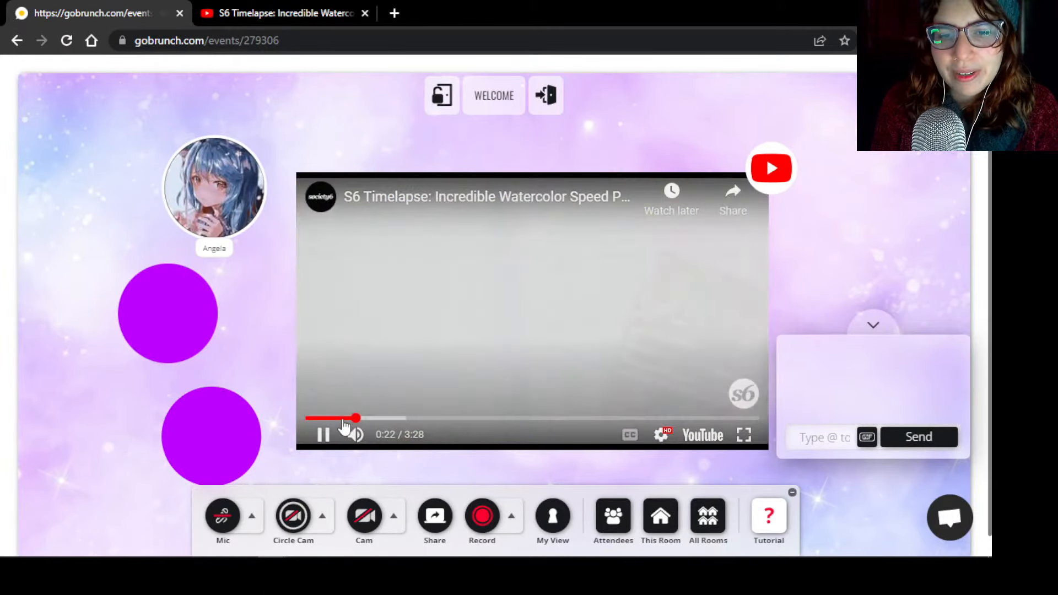
click(323, 435)
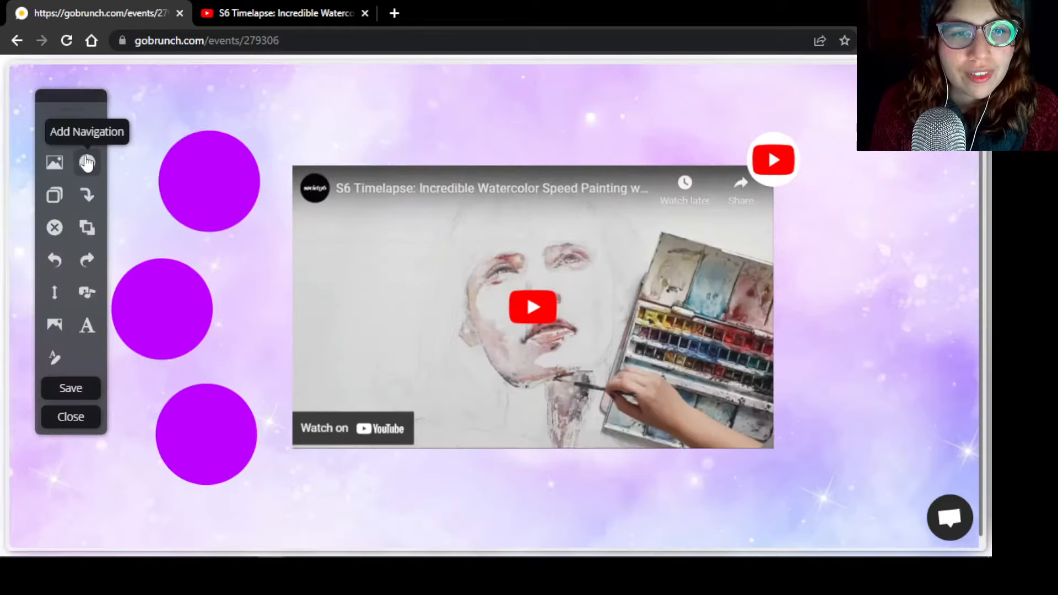
Add an arrow link button beside the video, set it to create and link a new room, and save
click(87, 163)
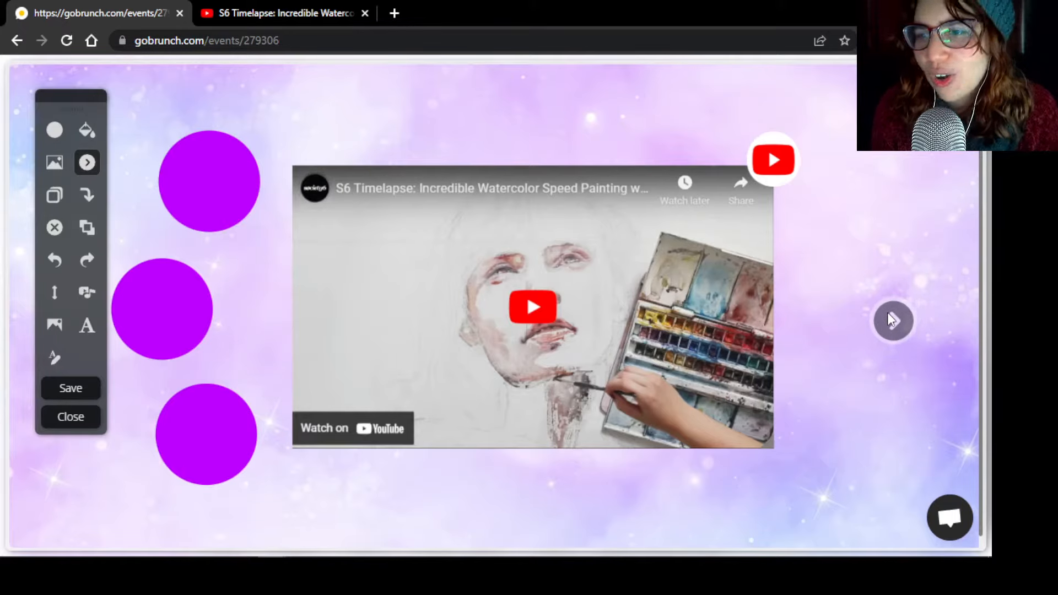
click(891, 319)
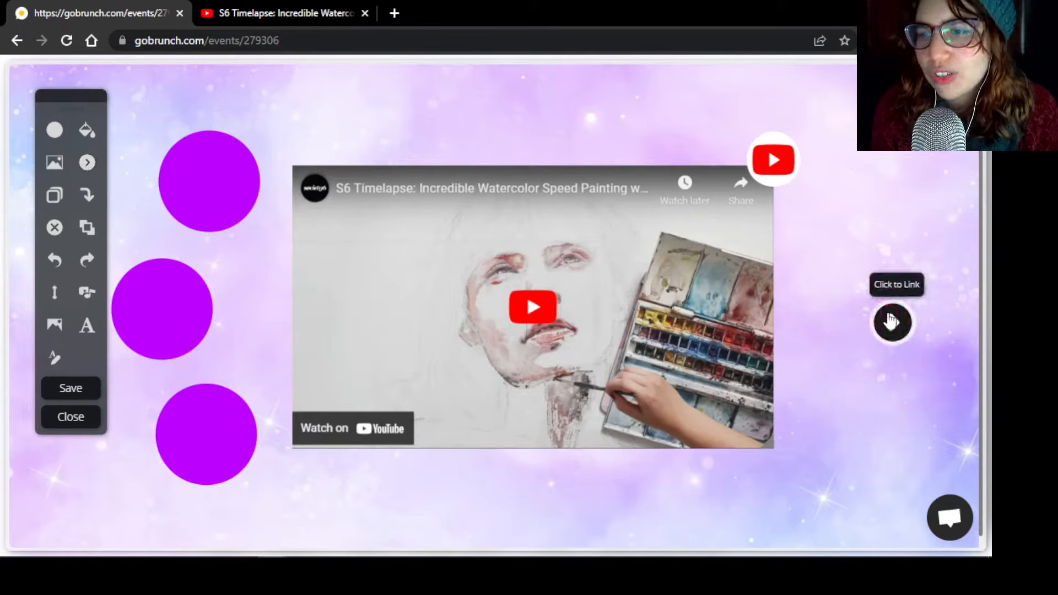
click(909, 284)
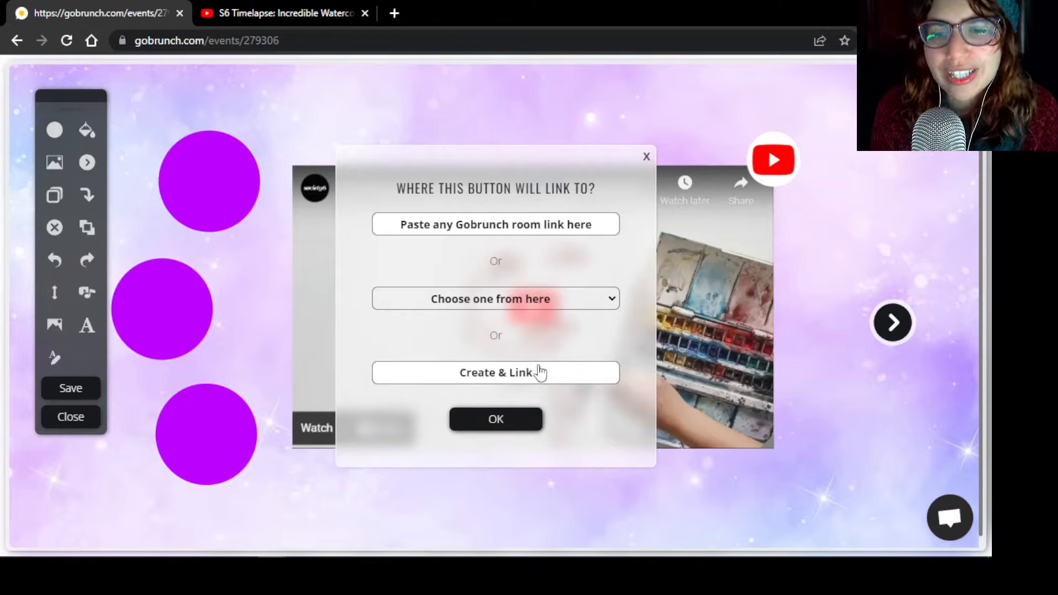
click(510, 377)
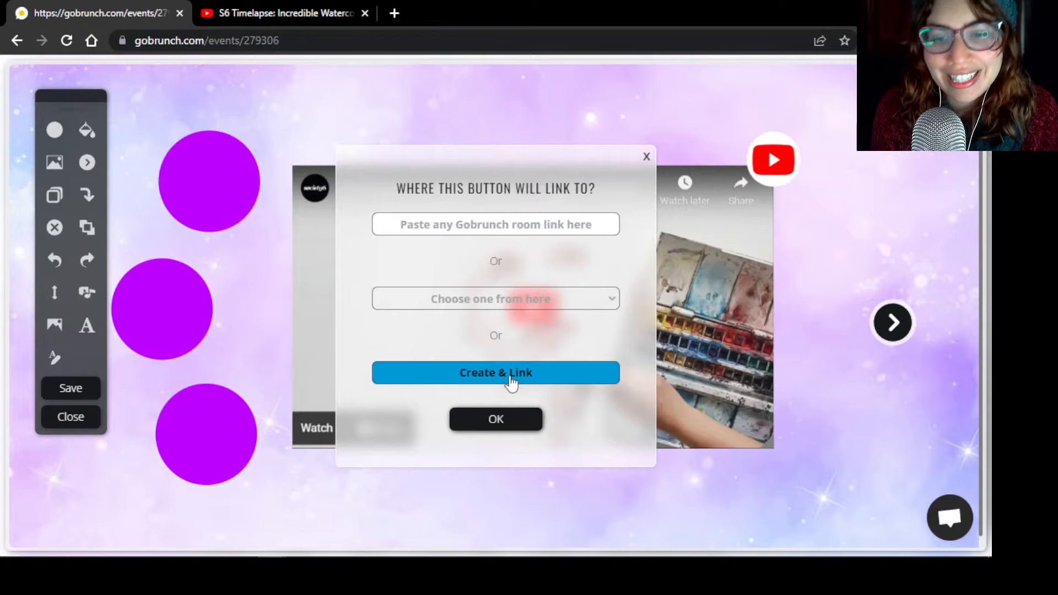
click(494, 422)
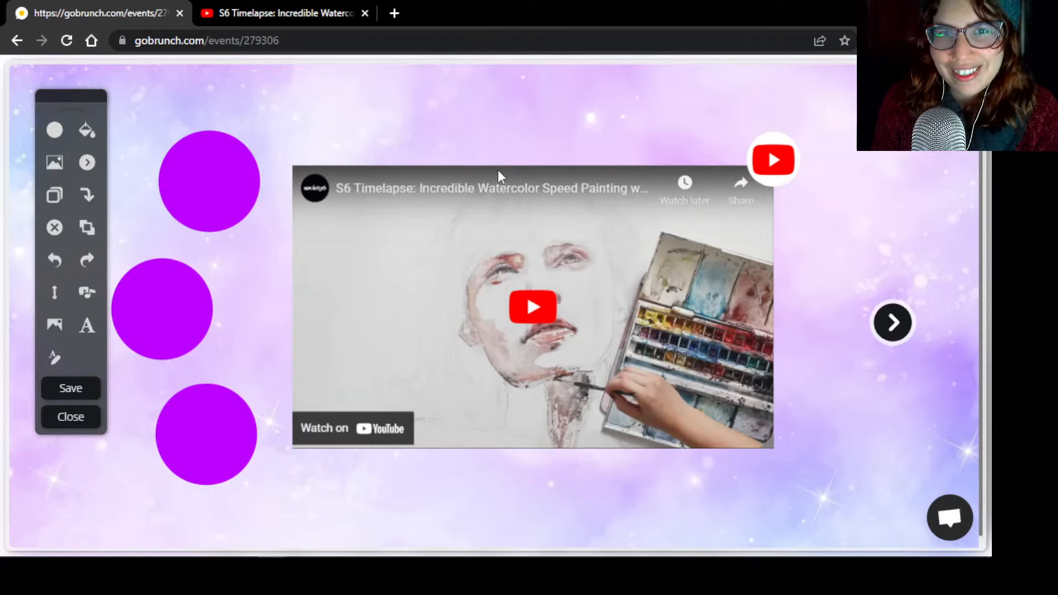
click(74, 389)
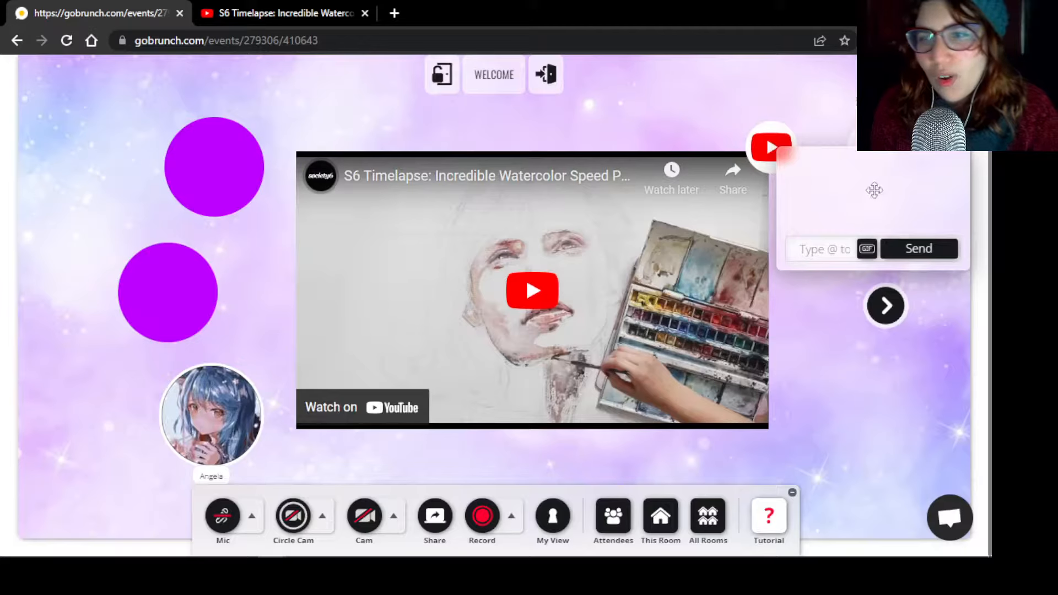
Move the chat box below the arrow button and follow the arrow to the linked room
drag(882, 195, 892, 444)
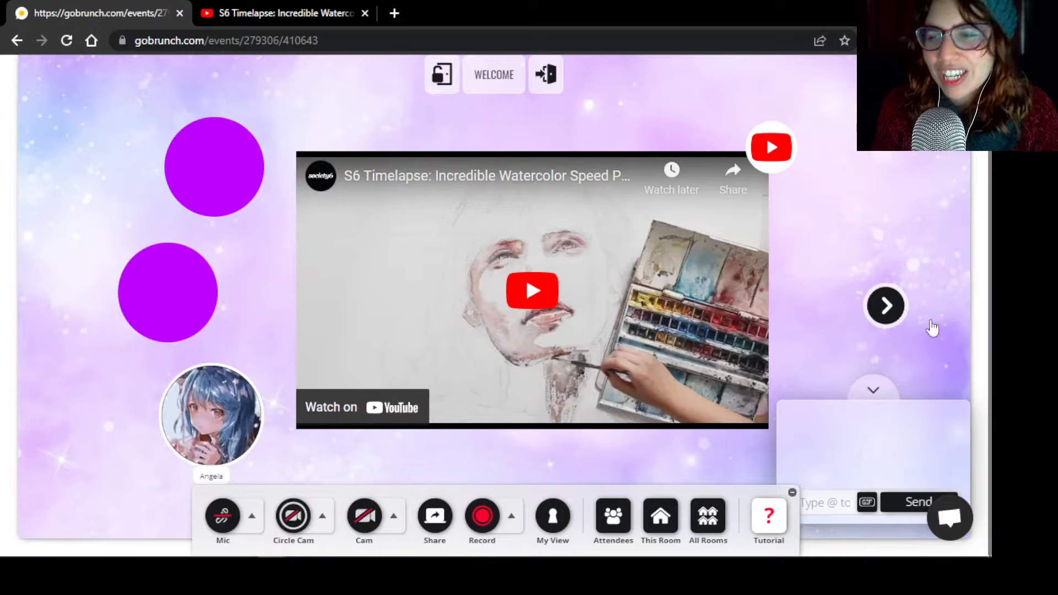
click(886, 306)
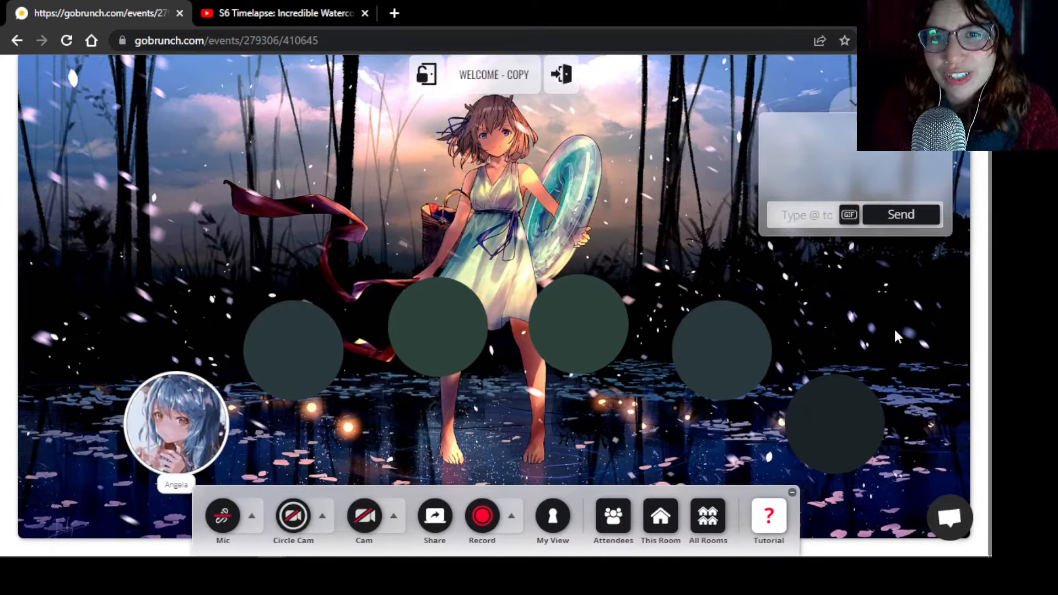
Open the linked room's date, time and layout settings and rename its session to "Meeting"
click(659, 520)
click(281, 329)
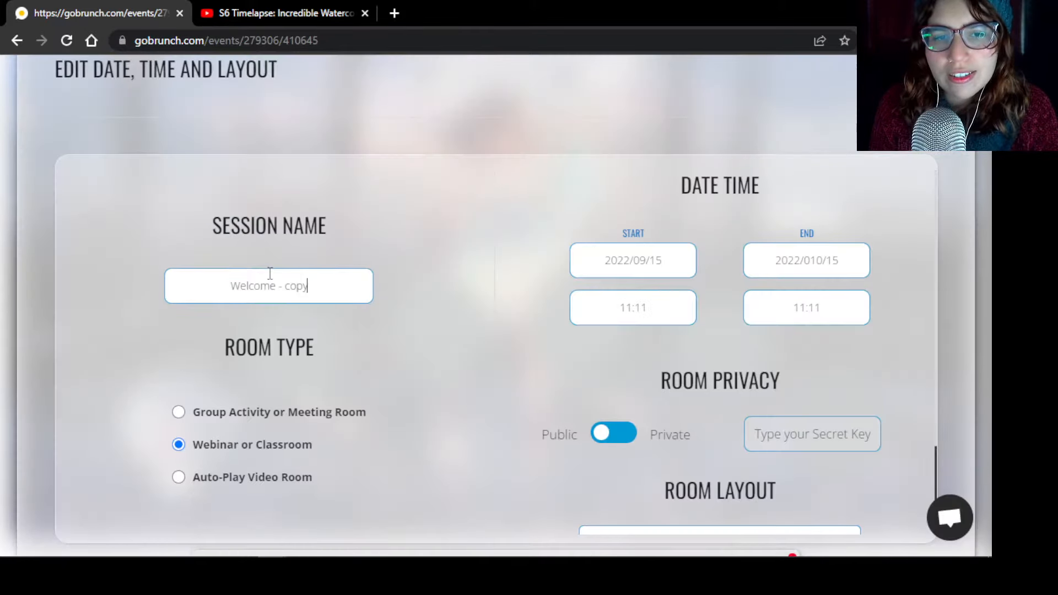
drag(301, 286, 139, 267)
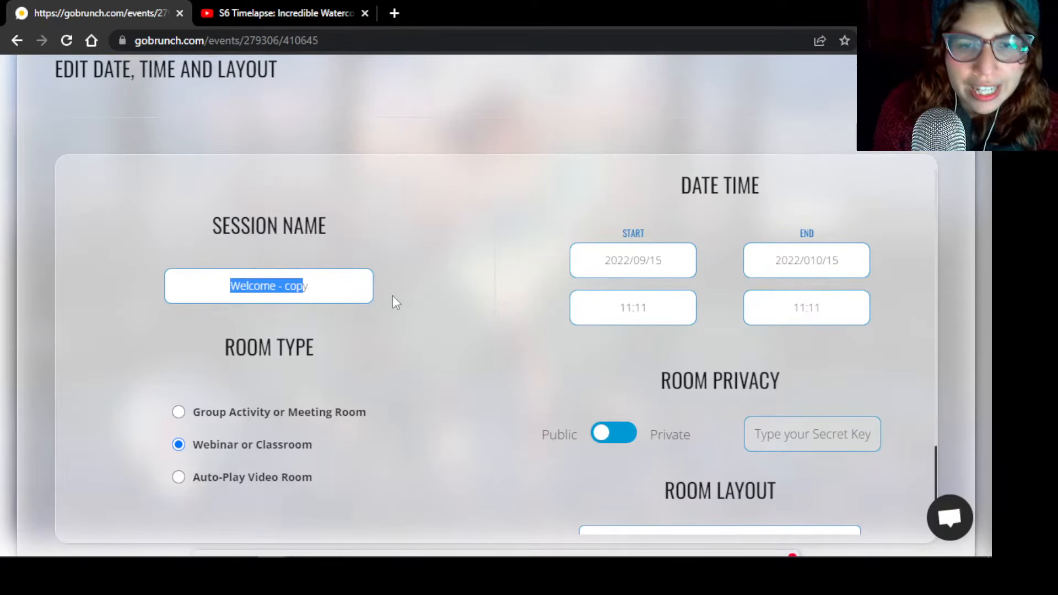
click(367, 293)
key(BackSpace)
key(BackSpace)
key(BackSpace)
key(BackSpace)
key(BackSpace)
key(BackSpace)
key(BackSpace)
key(BackSpace)
key(BackSpace)
key(BackSpace)
key(BackSpace)
key(BackSpace)
key(BackSpace)
key(BackSpace)
text(Meeting)
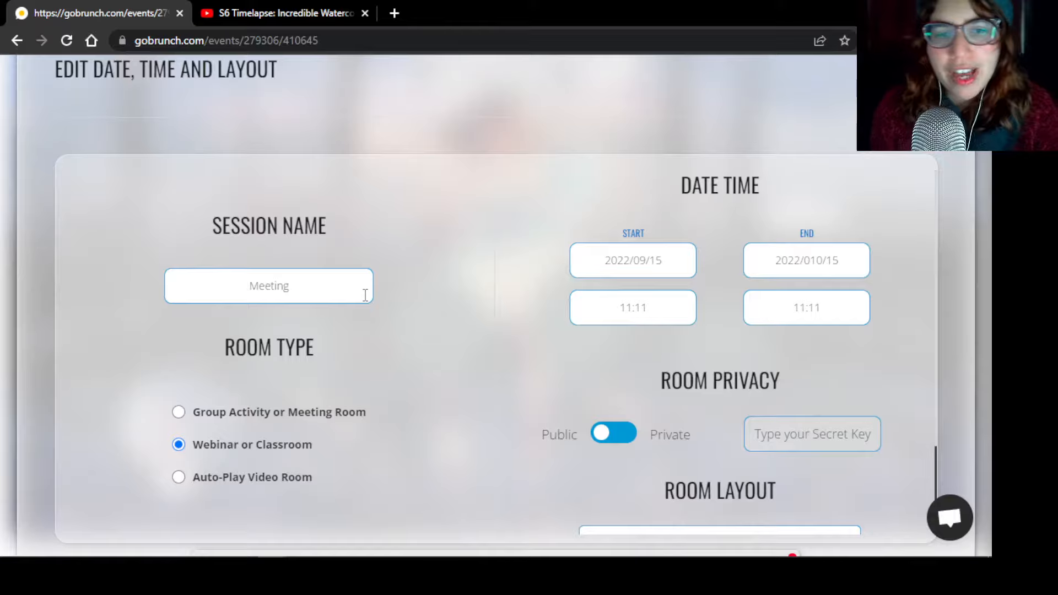
Set the Meeting room's type to Webinar or Classroom and save the session settings
click(248, 412)
click(230, 444)
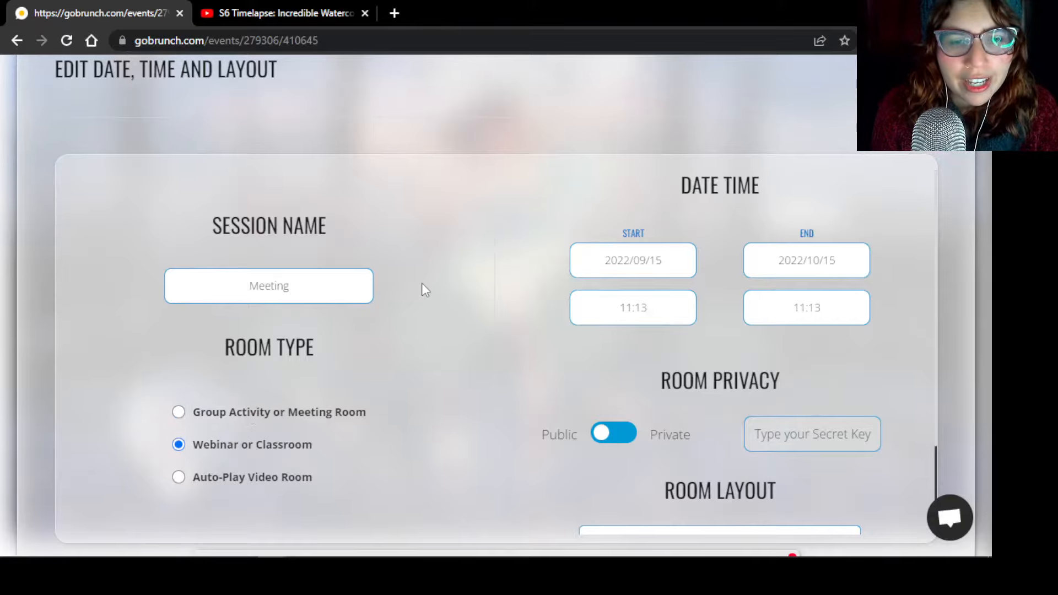
scroll(435, 284, down, 2)
click(530, 500)
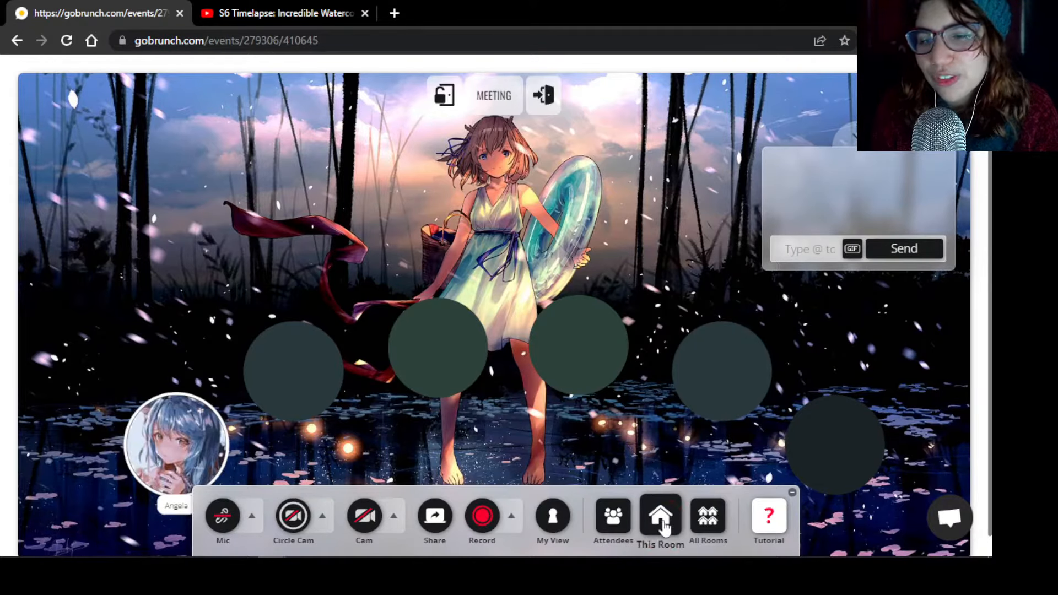
Edit the Meeting room's layout and spread its six seat circles around the sides and lower part of the pink watercolor background
click(660, 516)
drag(171, 441, 249, 478)
drag(296, 357, 192, 377)
drag(420, 345, 427, 436)
drag(579, 342, 633, 417)
drag(725, 368, 733, 444)
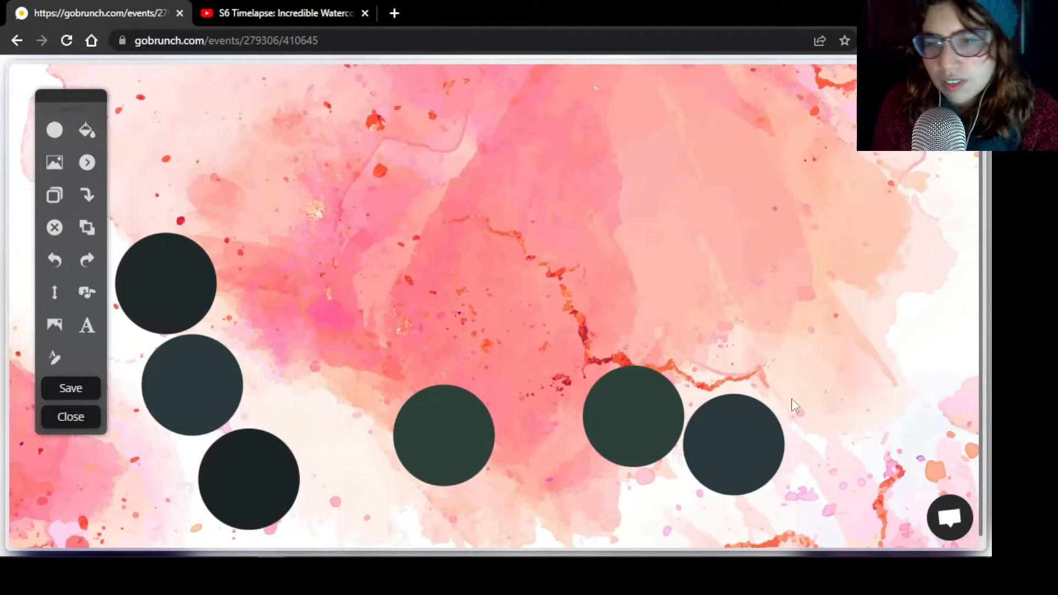
drag(762, 463, 885, 260)
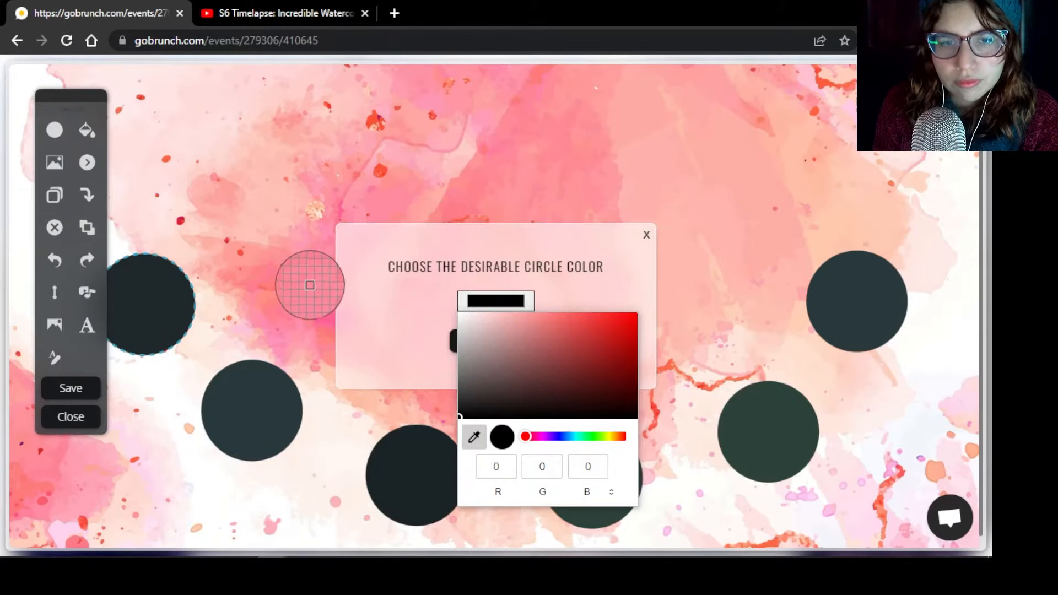
Recolor the leftmost seat circle pink to match the watercolor background
click(375, 120)
click(500, 248)
click(495, 340)
Recolor the remaining five seat circles with the same pink, RGB 254, 132, 143
click(280, 411)
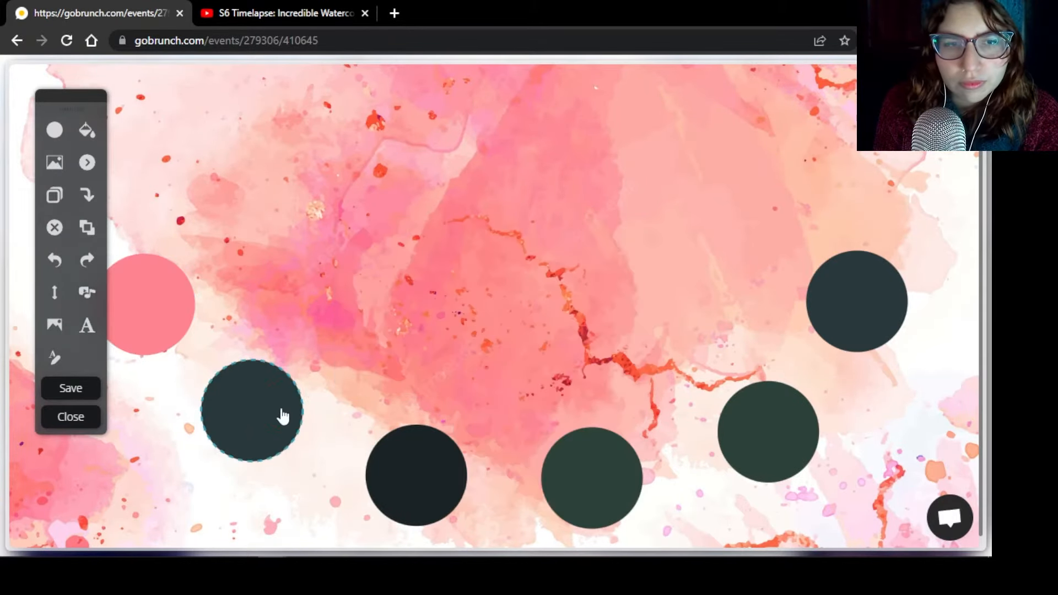
click(87, 131)
click(494, 303)
click(473, 437)
click(174, 309)
click(429, 333)
click(466, 344)
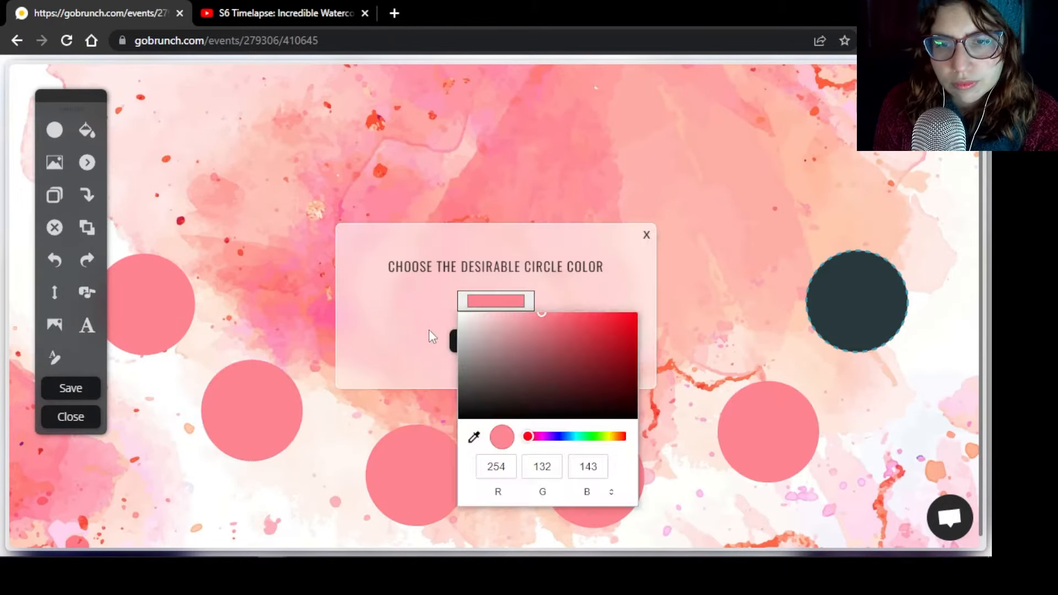
click(429, 332)
click(481, 344)
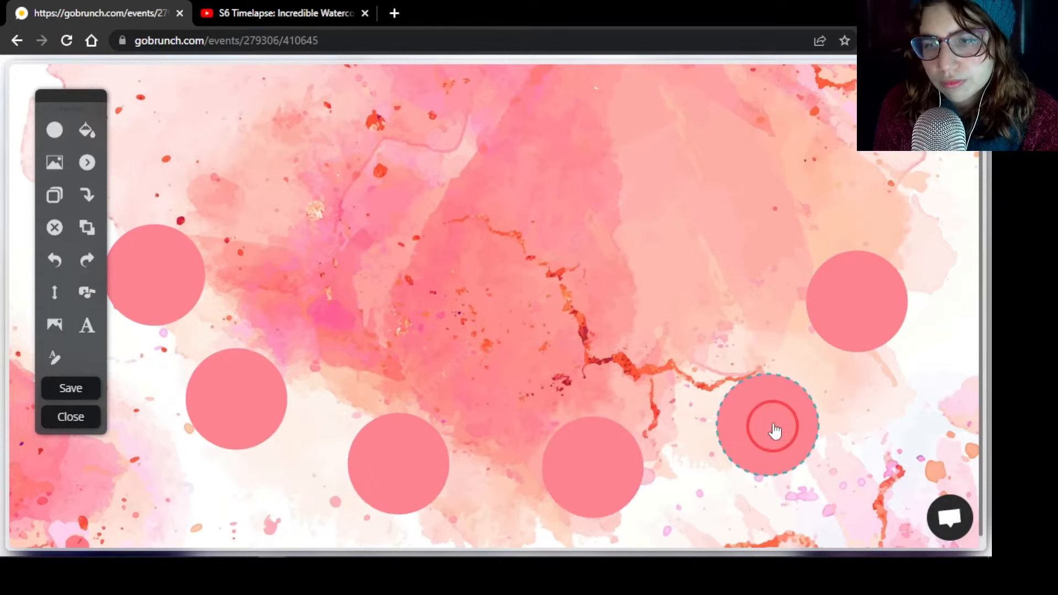